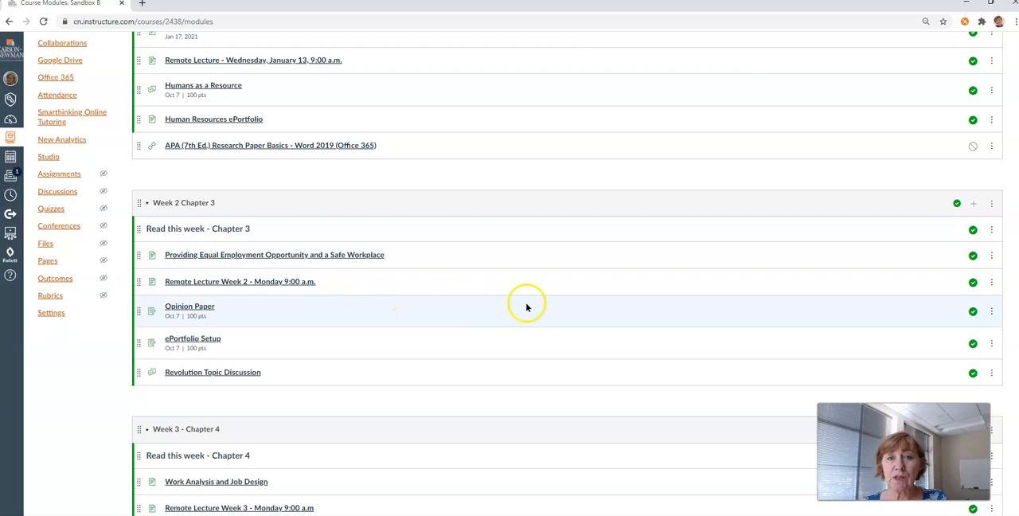
Add a new discussion topic named "Equal Opportunities" to the Week 2 Chapter 3 module
{"action": "left_click", "coordinate": [974, 207]}
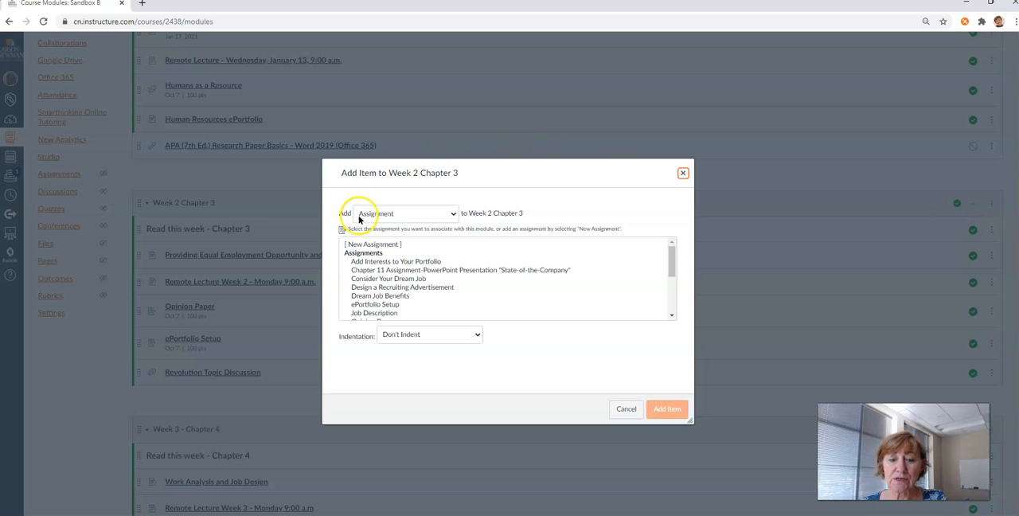
{"action": "left_click", "coordinate": [421, 213]}
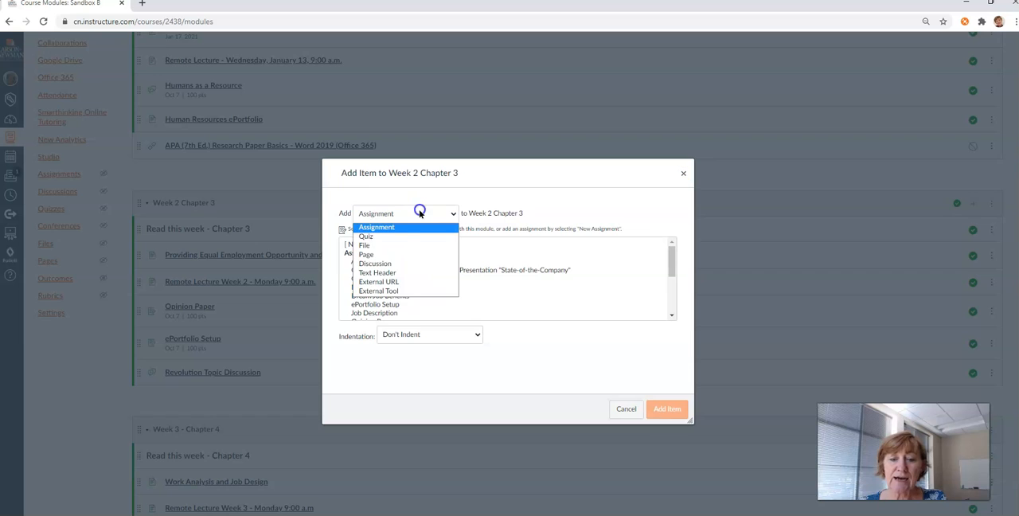
{"action": "left_click", "coordinate": [374, 263]}
{"action": "left_click", "coordinate": [368, 247]}
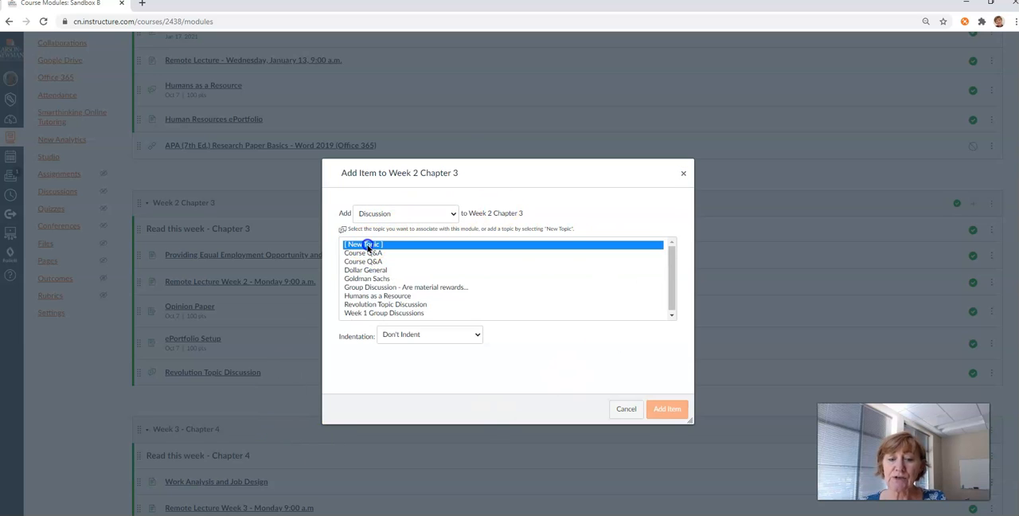
{"action": "left_click", "coordinate": [386, 340]}
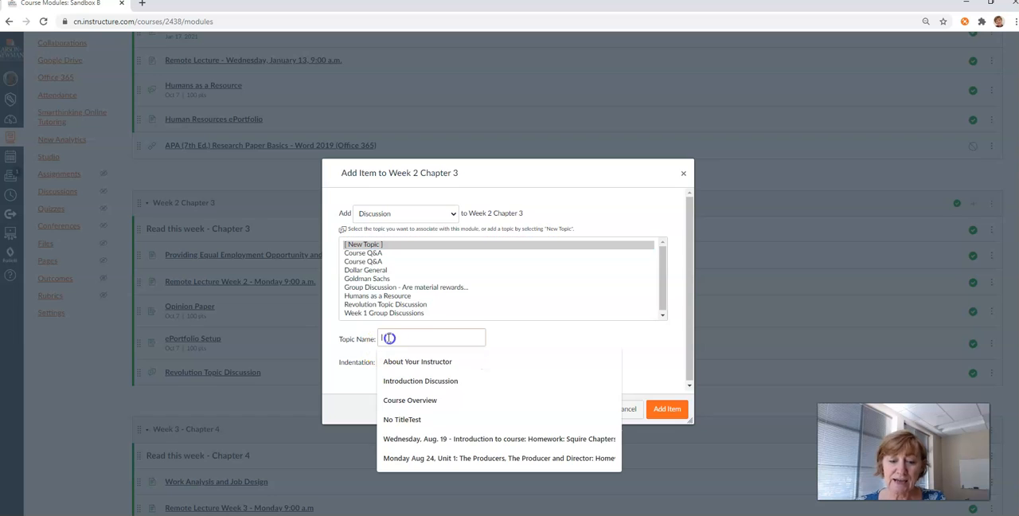
{"action": "type", "text": "E"}
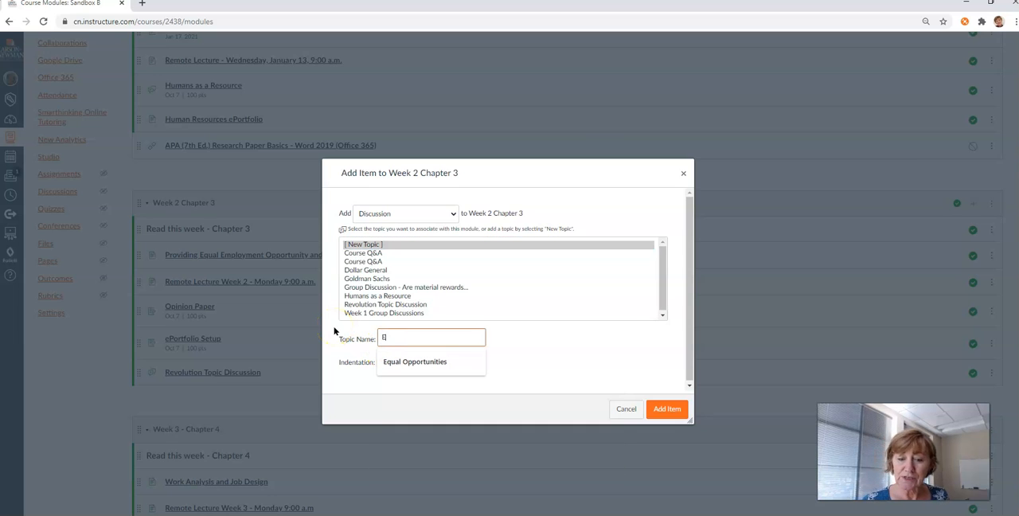
{"action": "type", "text": "qual Opportunities"}
{"action": "left_click", "coordinate": [410, 363]}
{"action": "left_click", "coordinate": [667, 409]}
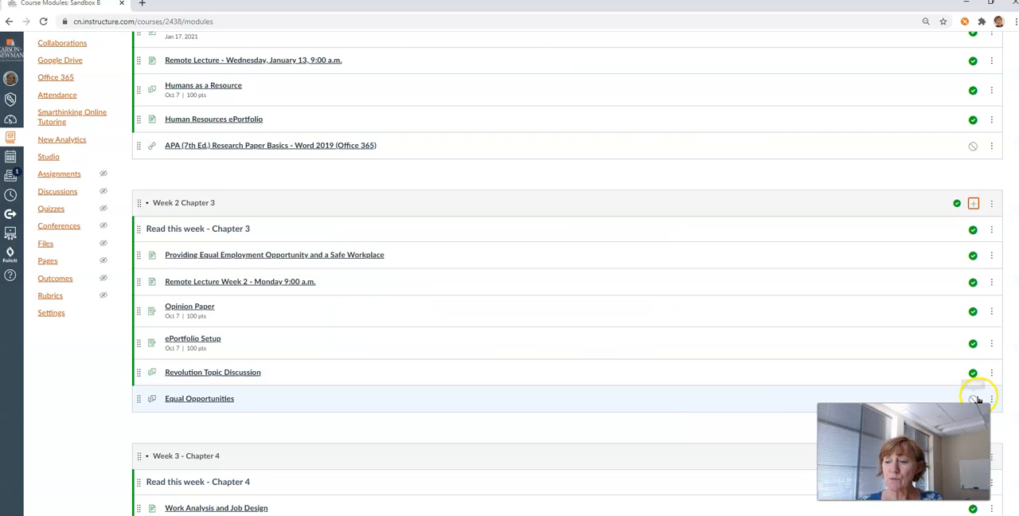
Edit the Equal Opportunities discussion and enter the prompt "Is it fair to discriminate against the unemployed? Why or Why Not?"
{"action": "left_click_drag", "start_coordinate": [949, 416], "coordinate": [947, 446]}
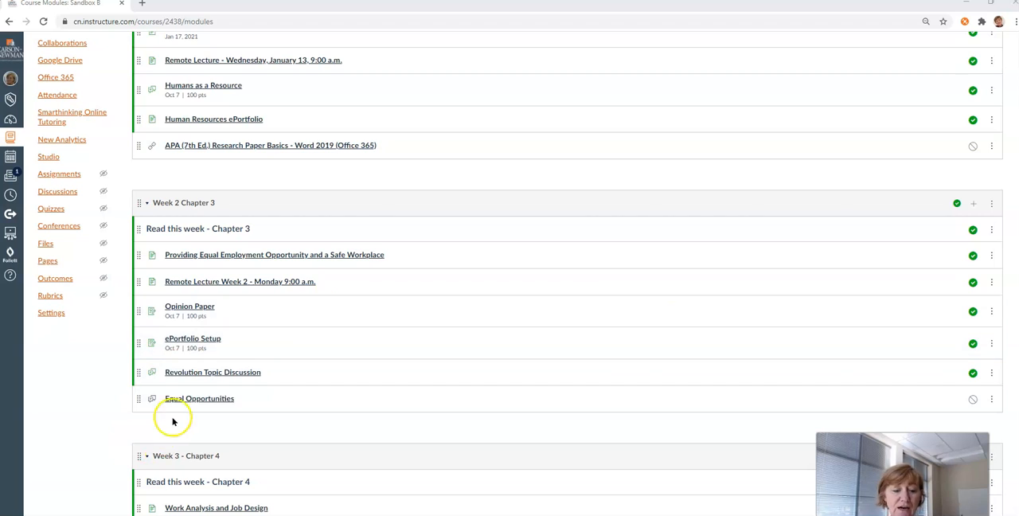
{"action": "left_click", "coordinate": [192, 399]}
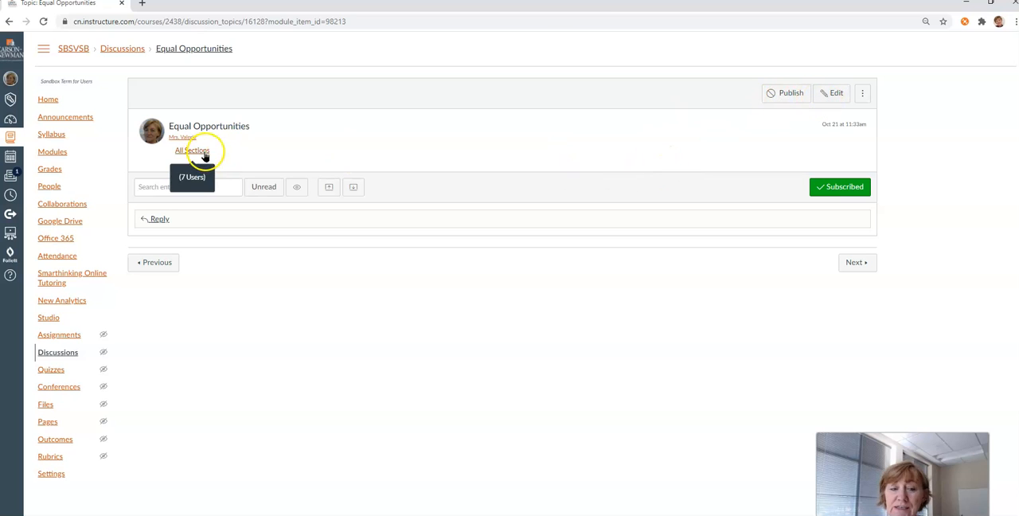
{"action": "left_click", "coordinate": [839, 95]}
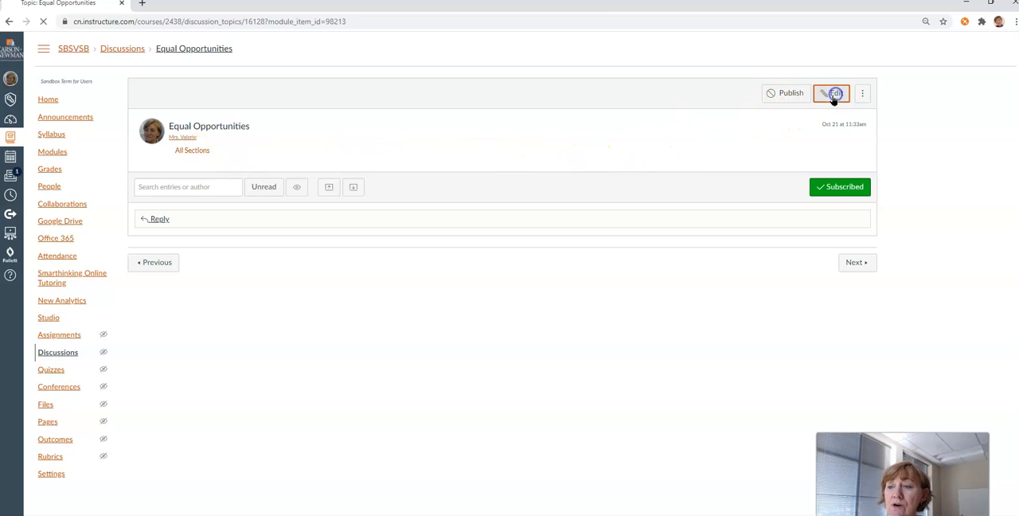
{"action": "left_click", "coordinate": [250, 224]}
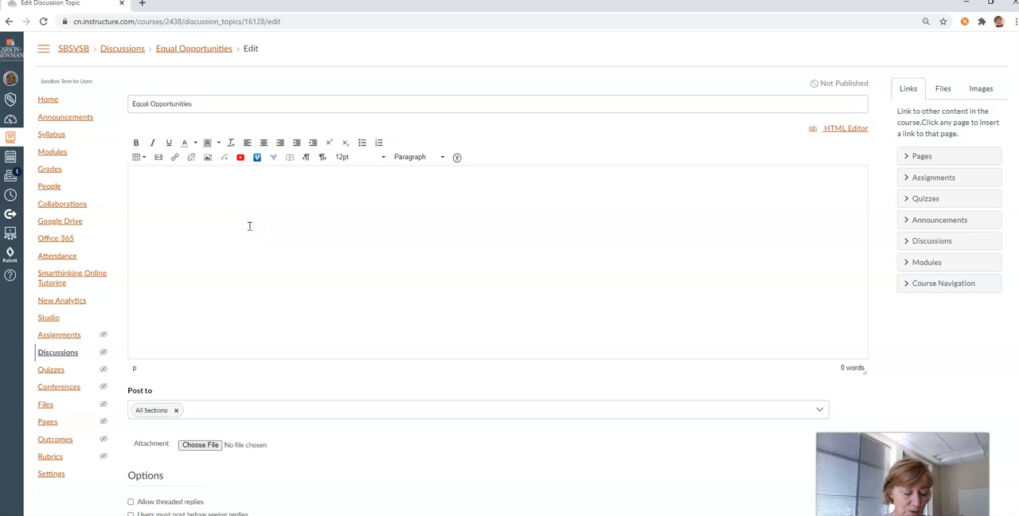
{"action": "type", "text": "Is it fair to discriminate against the unemployed? Why or Why Not?"}
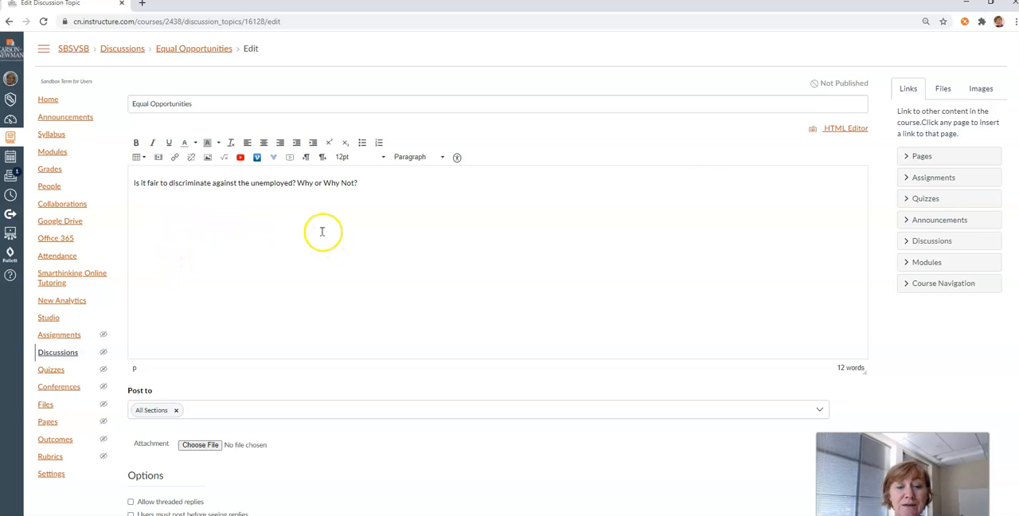
{"action": "scroll", "coordinate": [414, 197], "scroll_direction": "down", "scroll_amount": 3}
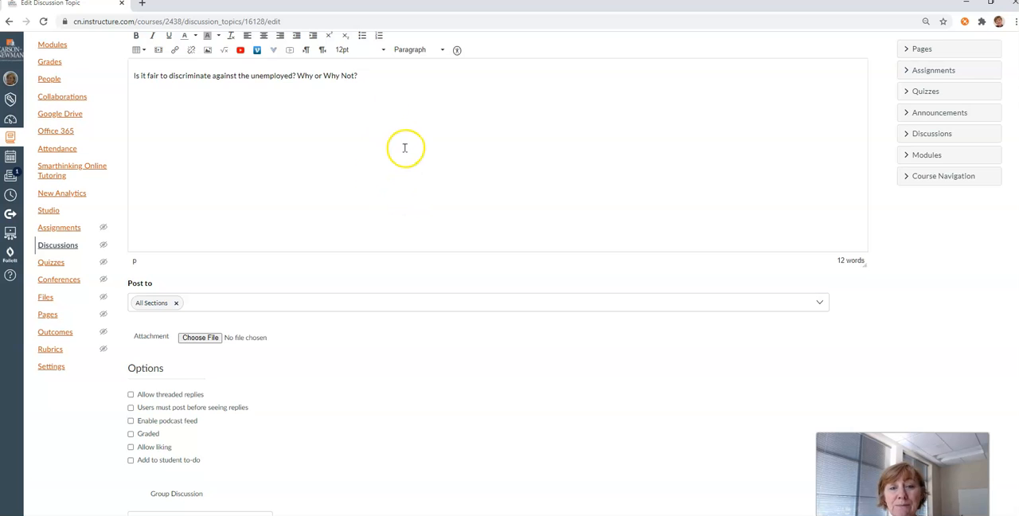
{"action": "scroll", "coordinate": [404, 148], "scroll_direction": "down", "scroll_amount": 3}
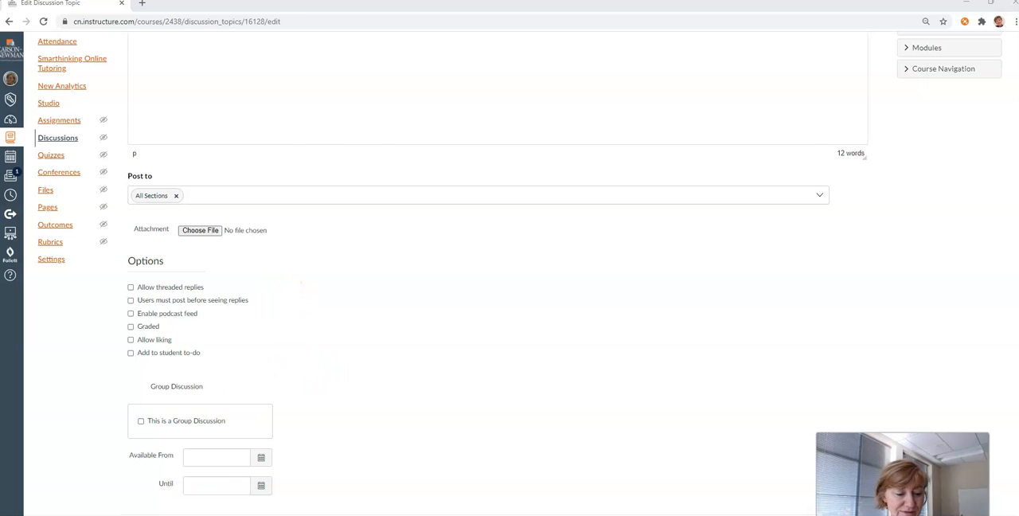
{"action": "scroll", "coordinate": [353, 346], "scroll_direction": "up", "scroll_amount": 3}
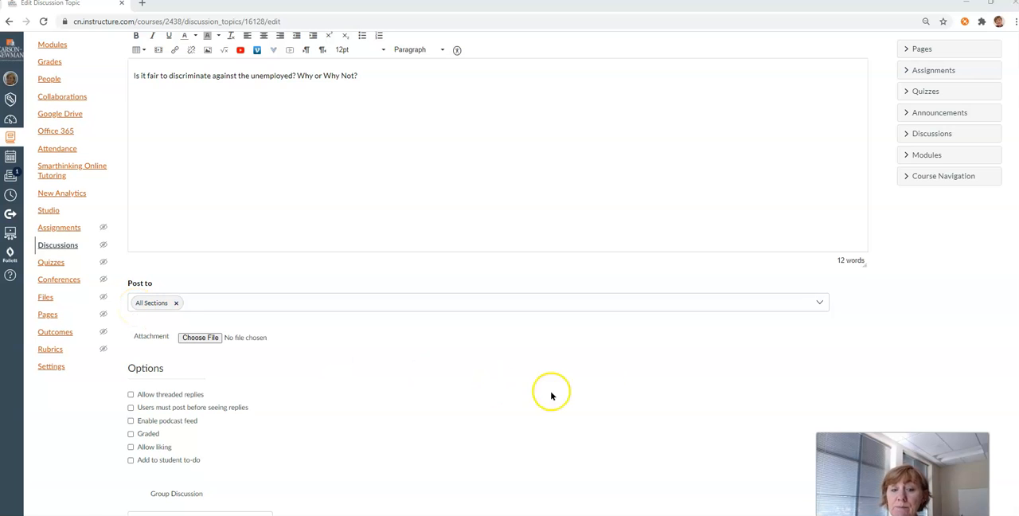
{"action": "left_click", "coordinate": [822, 311]}
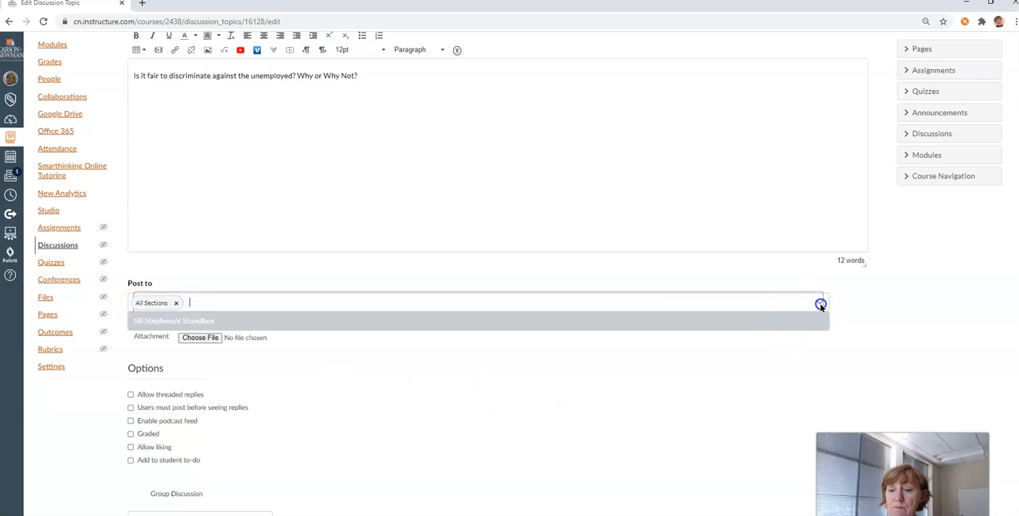
{"action": "left_click", "coordinate": [140, 322]}
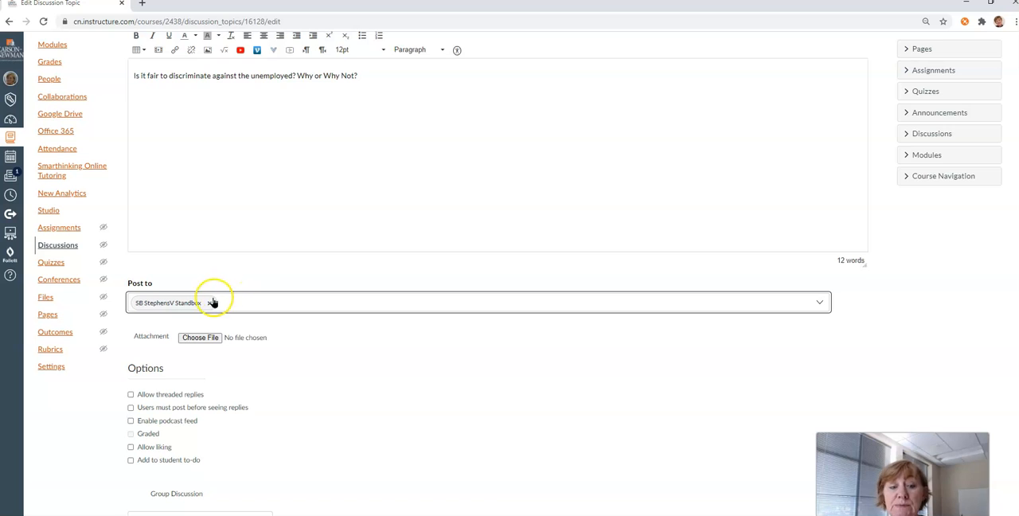
{"action": "left_click", "coordinate": [821, 306]}
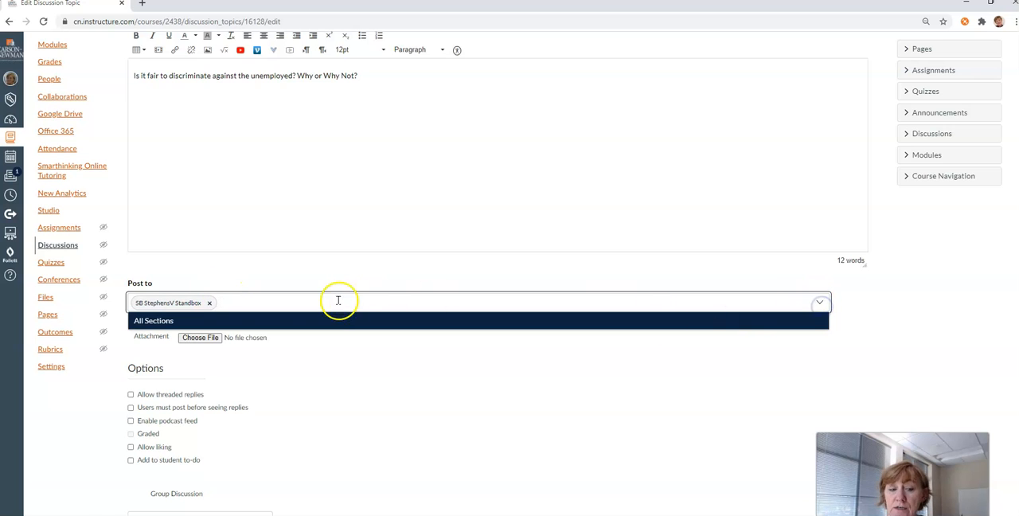
{"action": "left_click", "coordinate": [215, 320]}
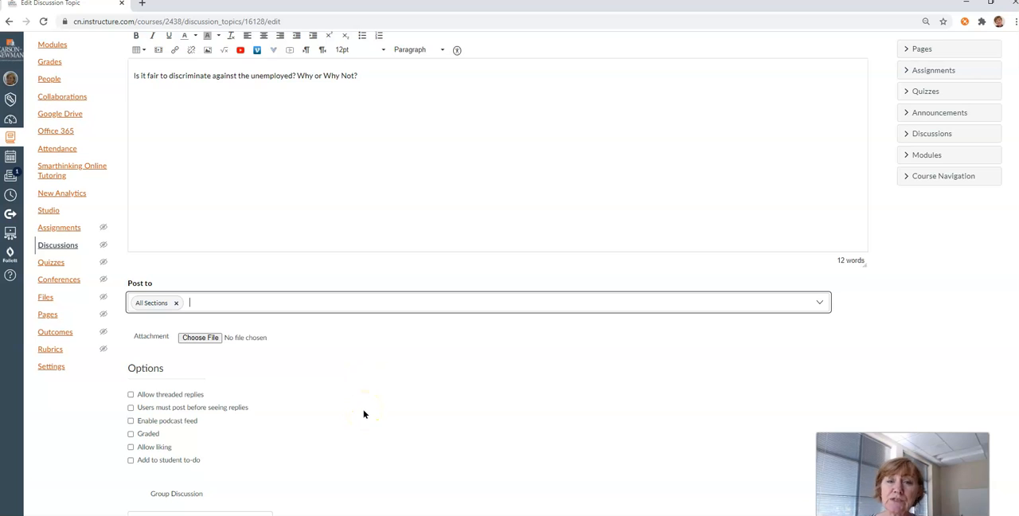
{"action": "scroll", "coordinate": [351, 402], "scroll_direction": "down", "scroll_amount": 1}
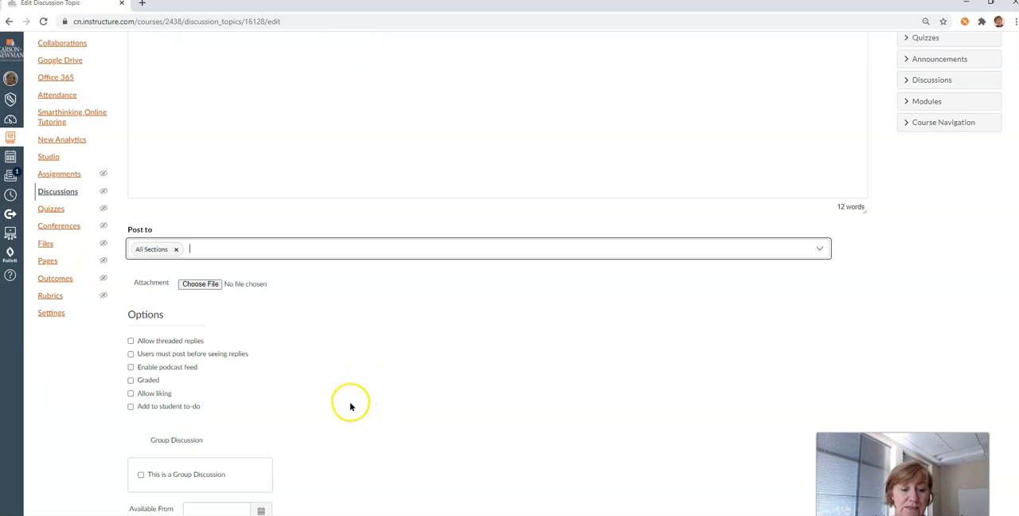
{"action": "left_click", "coordinate": [194, 284]}
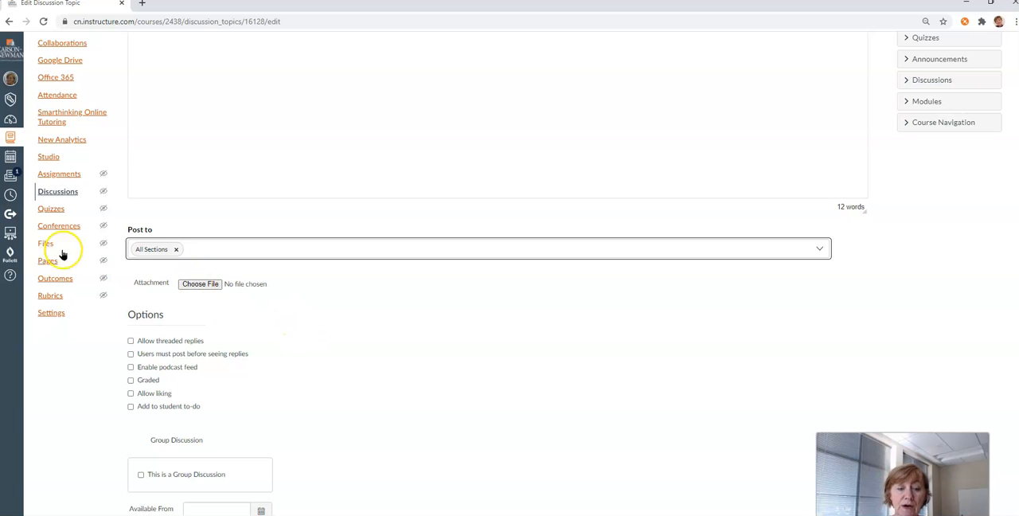
Allow threaded replies and require users to post before seeing replies in the discussion
{"action": "scroll", "coordinate": [298, 334], "scroll_direction": "down", "scroll_amount": 1}
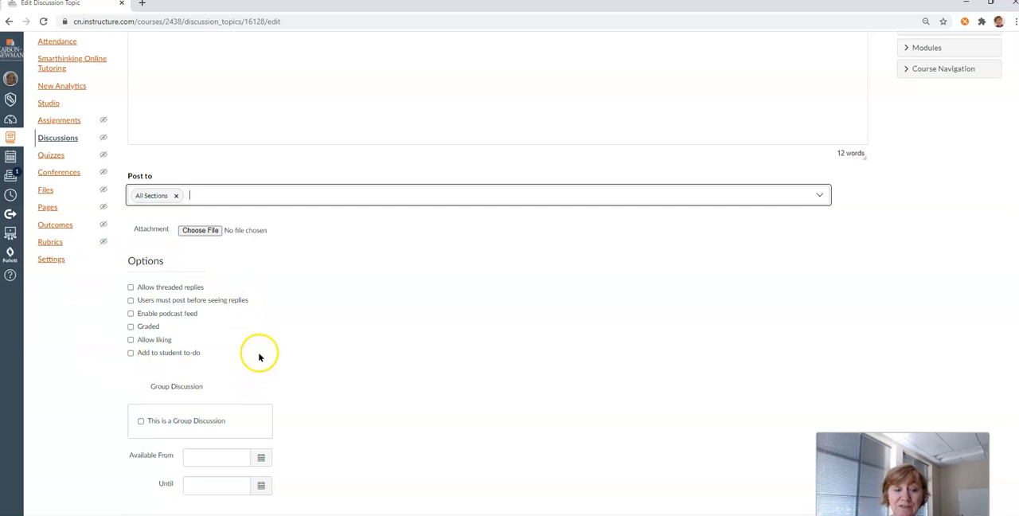
{"action": "left_click", "coordinate": [145, 288]}
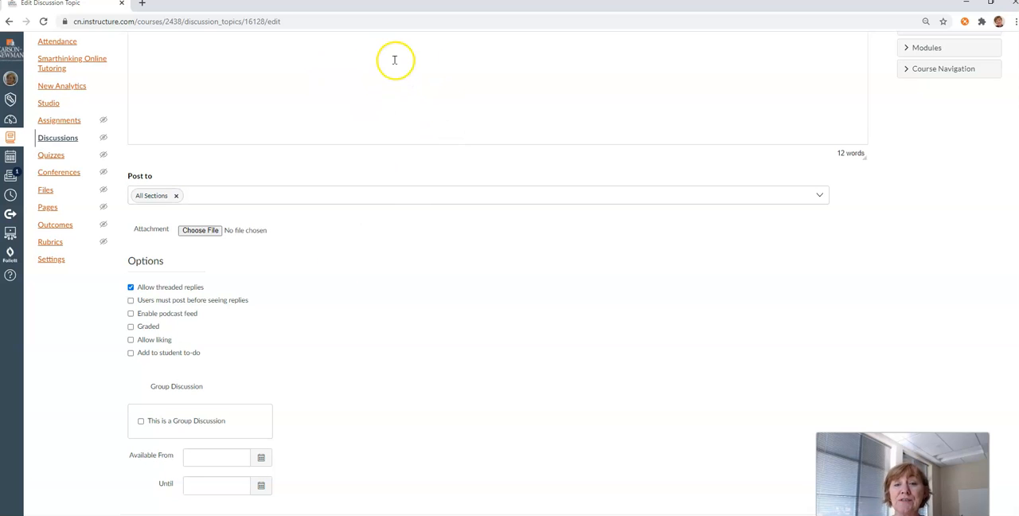
{"action": "scroll", "coordinate": [426, 347], "scroll_direction": "down", "scroll_amount": 1}
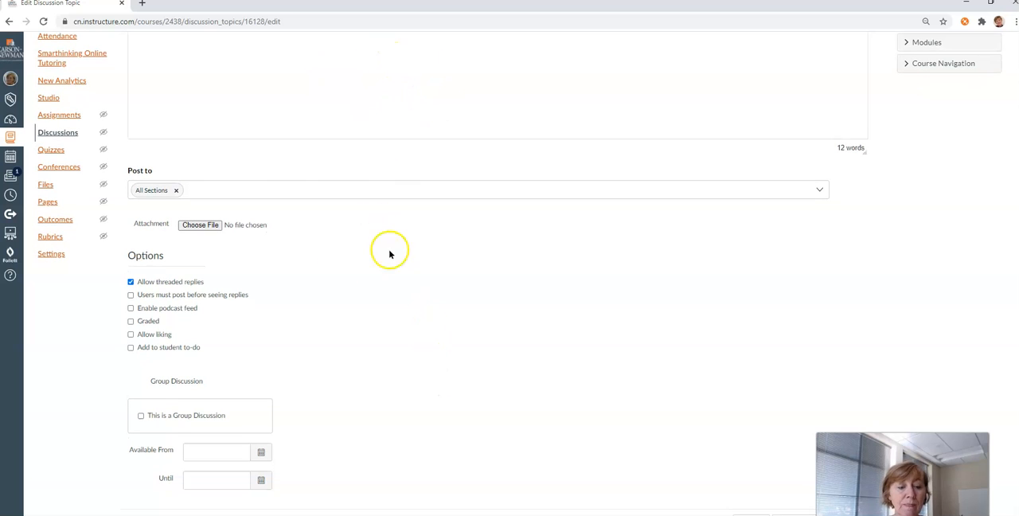
{"action": "left_click", "coordinate": [131, 295]}
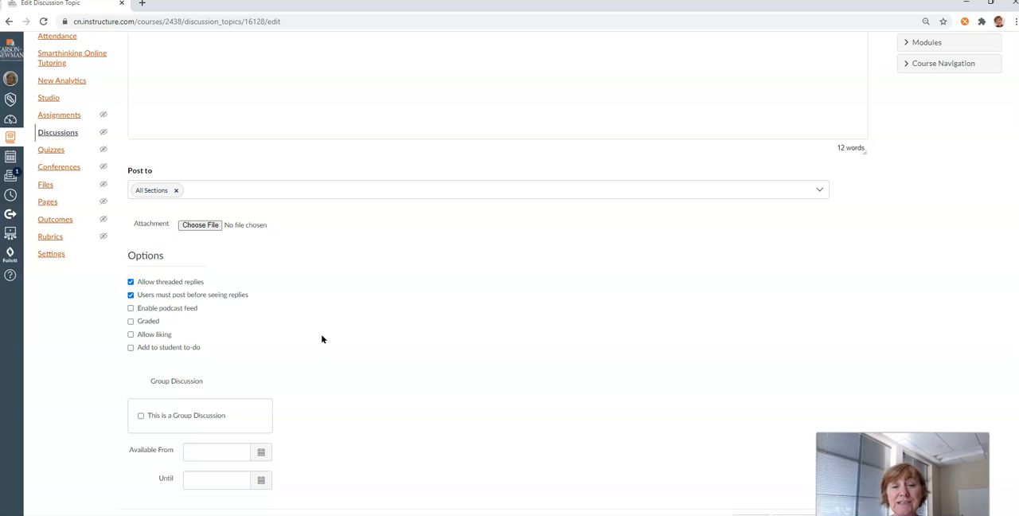
{"action": "left_click", "coordinate": [132, 308]}
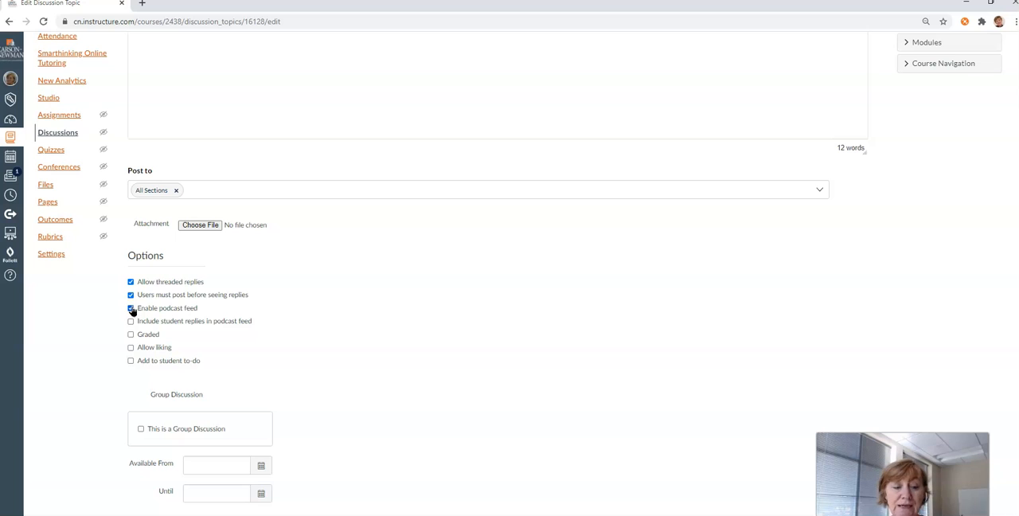
{"action": "left_click", "coordinate": [132, 308]}
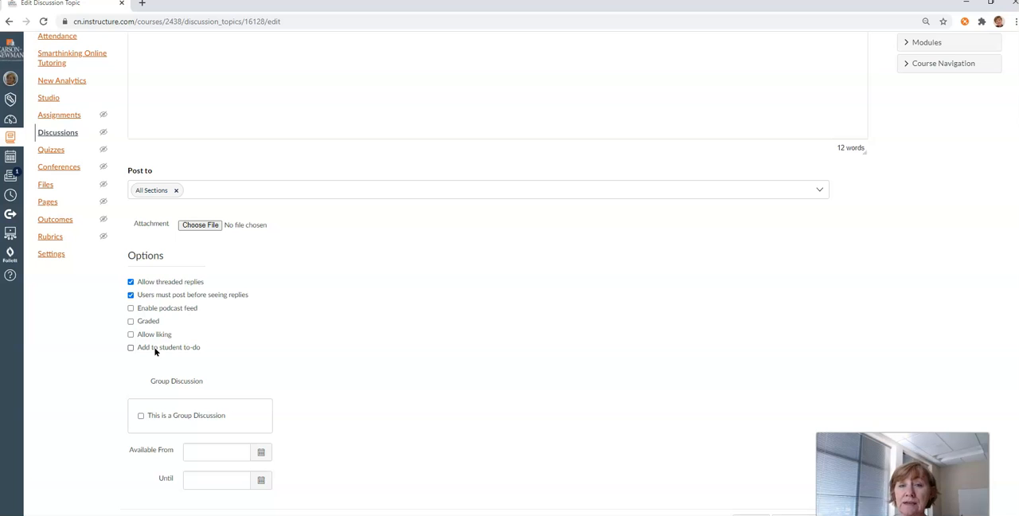
{"action": "left_click", "coordinate": [131, 348]}
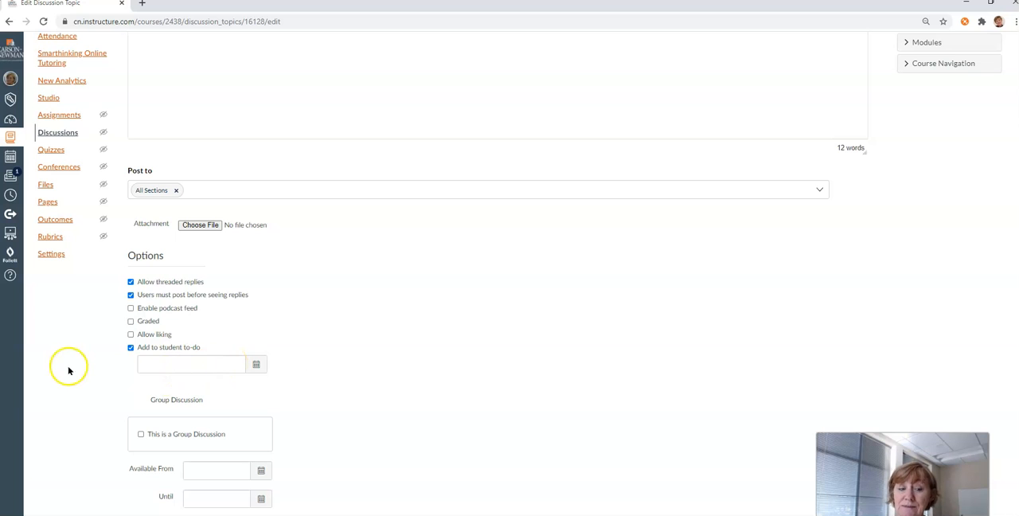
{"action": "left_click", "coordinate": [130, 348]}
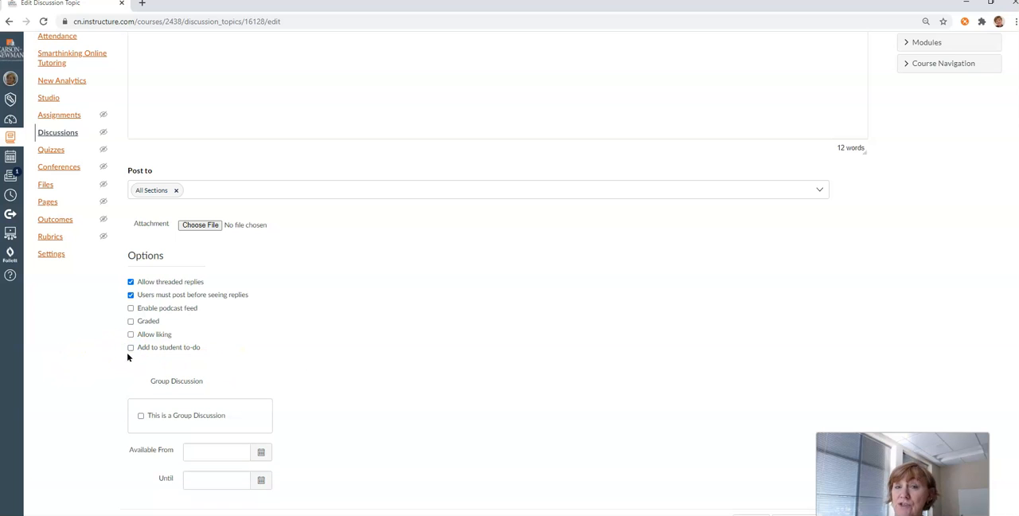
Make the Equal Opportunities discussion graded
{"action": "left_click", "coordinate": [131, 321]}
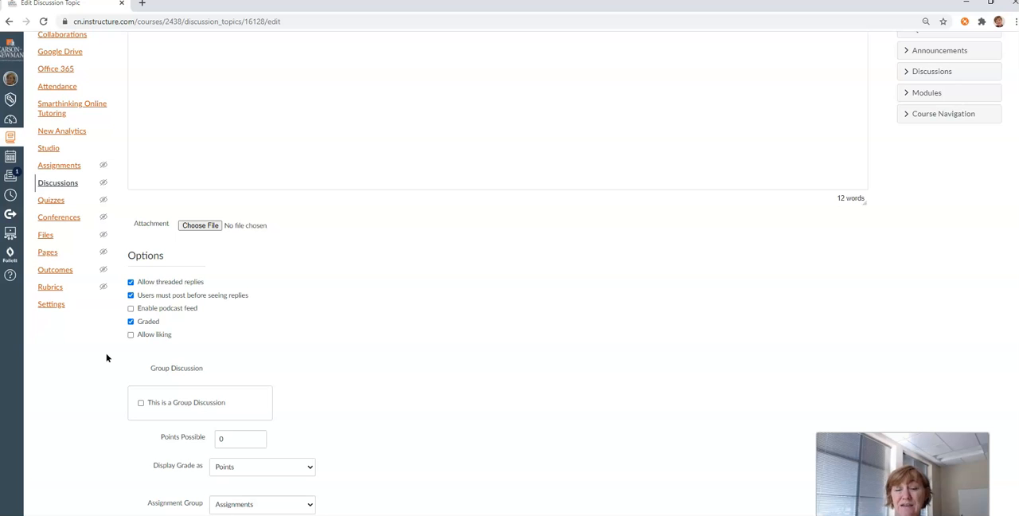
{"action": "scroll", "coordinate": [364, 311], "scroll_direction": "down", "scroll_amount": 1}
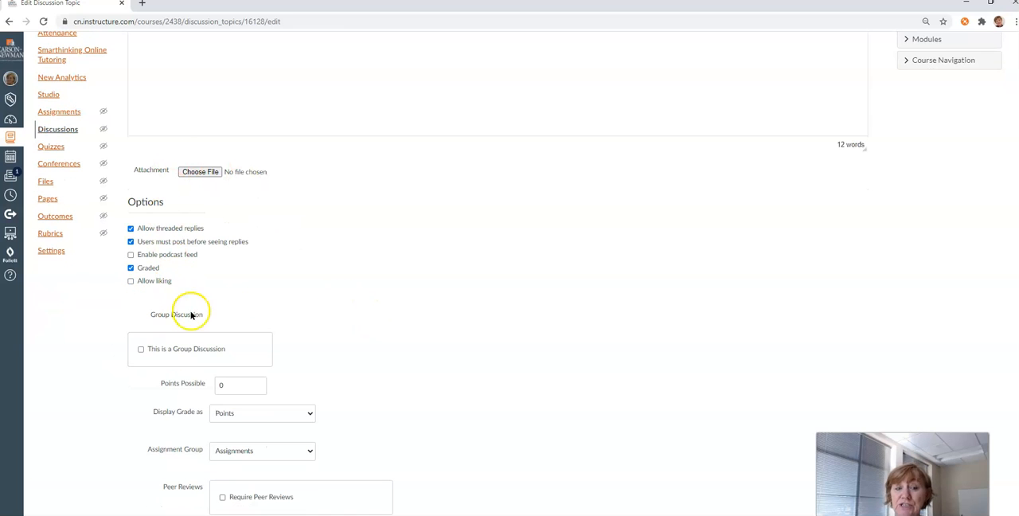
{"action": "scroll", "coordinate": [310, 225], "scroll_direction": "down", "scroll_amount": 2}
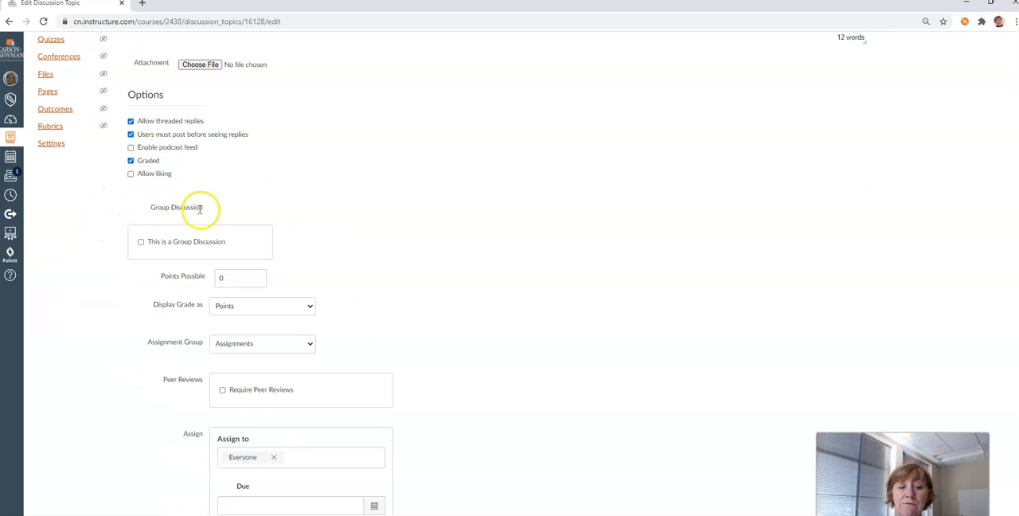
{"action": "left_click", "coordinate": [141, 241]}
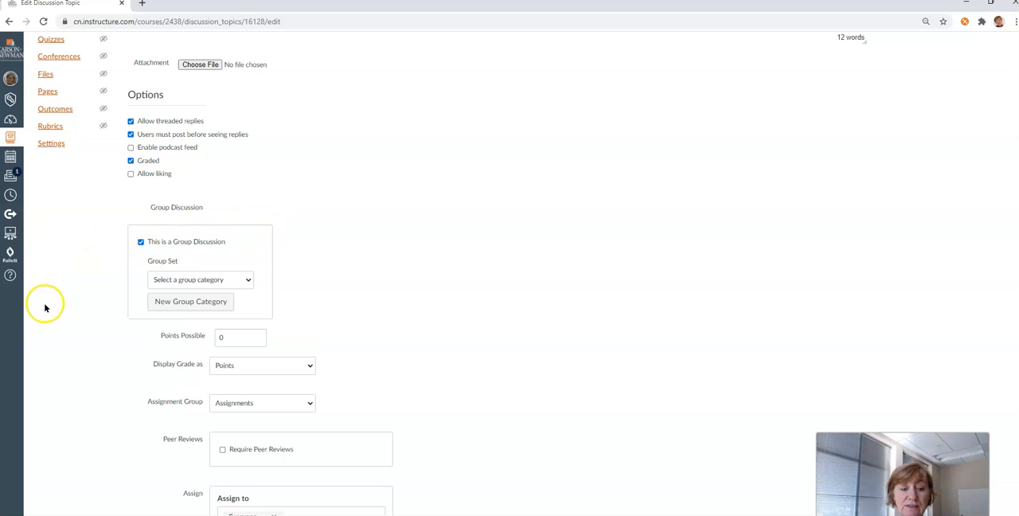
{"action": "left_click", "coordinate": [235, 280]}
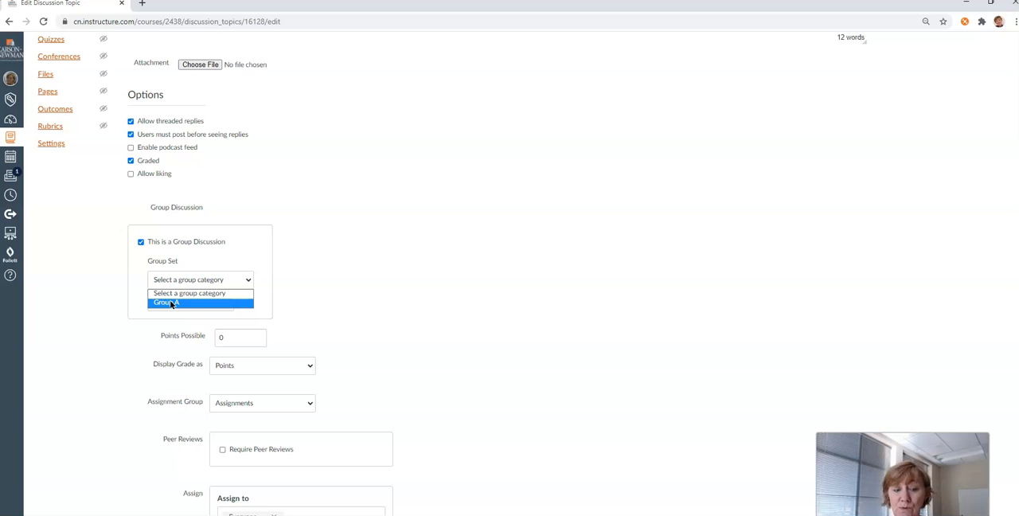
{"action": "left_click", "coordinate": [97, 269]}
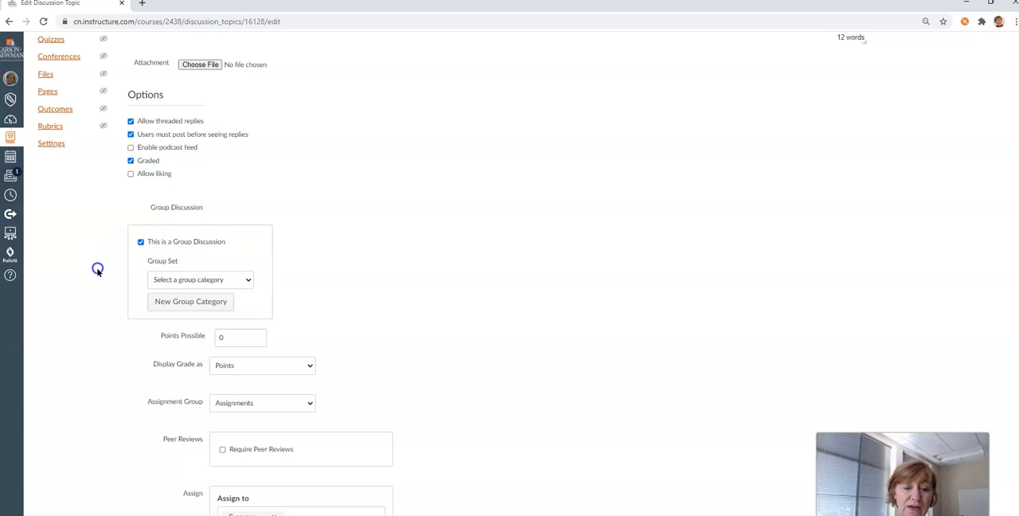
{"action": "left_click", "coordinate": [139, 242]}
Set the discussion's points possible to 100 and display its grade as Percentage
{"action": "left_click", "coordinate": [229, 276]}
{"action": "left_click_drag", "start_coordinate": [229, 277], "coordinate": [210, 276]}
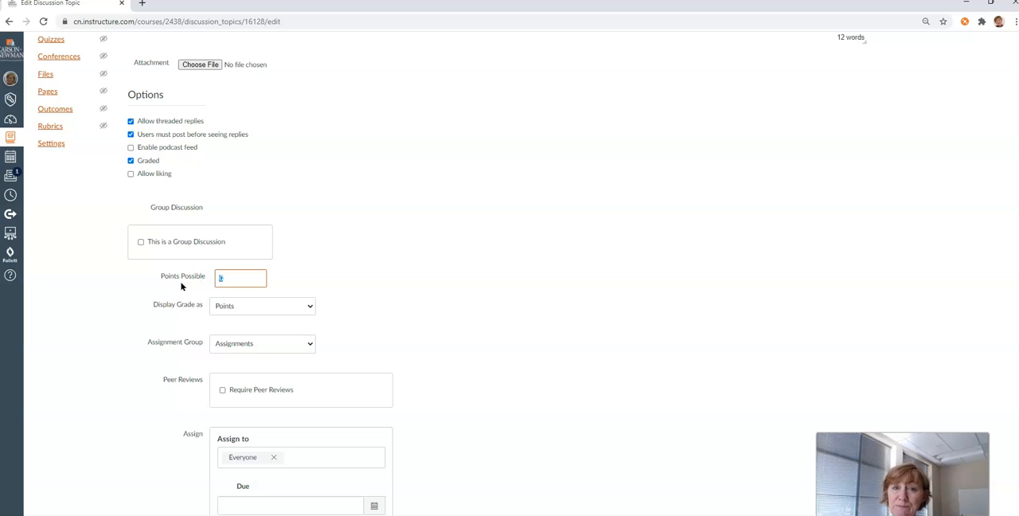
{"action": "type", "text": "100"}
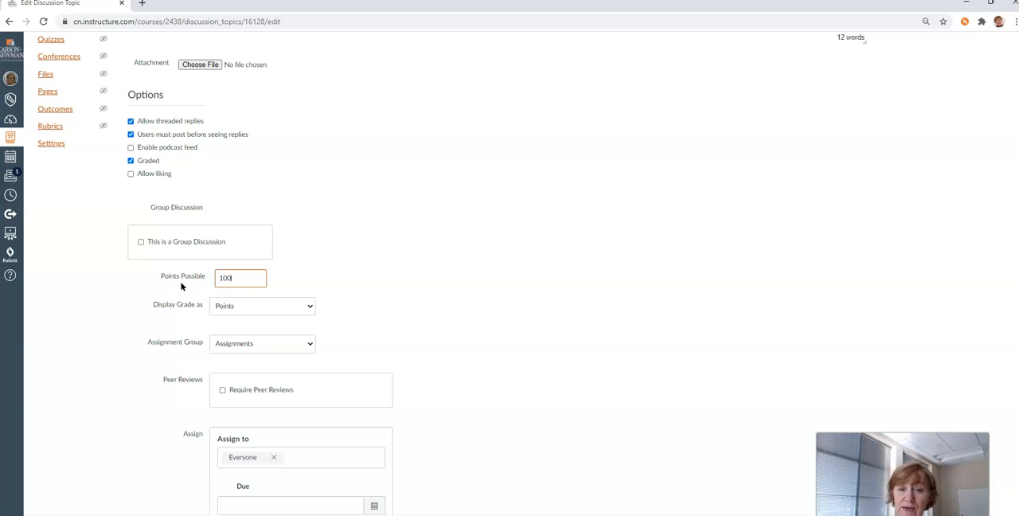
{"action": "scroll", "coordinate": [431, 231], "scroll_direction": "down", "scroll_amount": 2}
{"action": "left_click", "coordinate": [291, 200]}
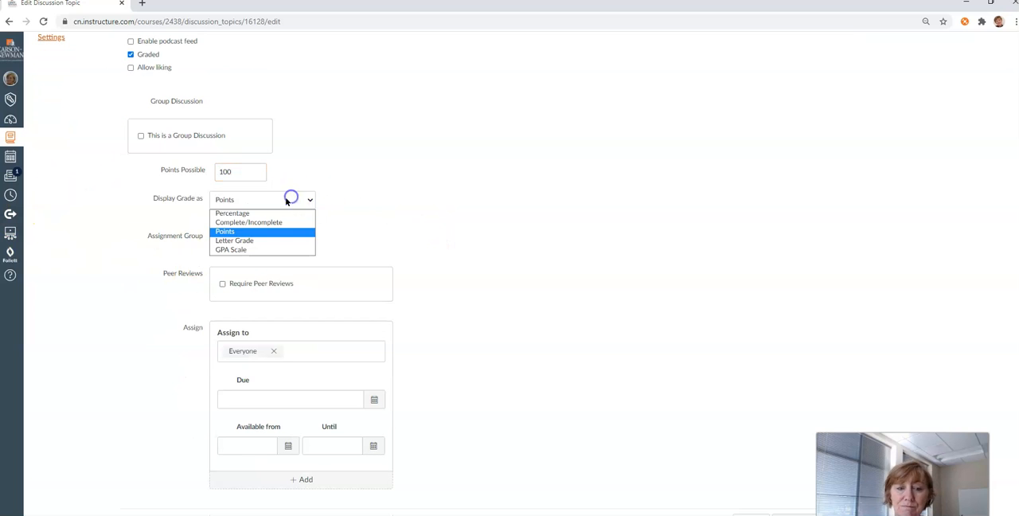
{"action": "left_click", "coordinate": [218, 213]}
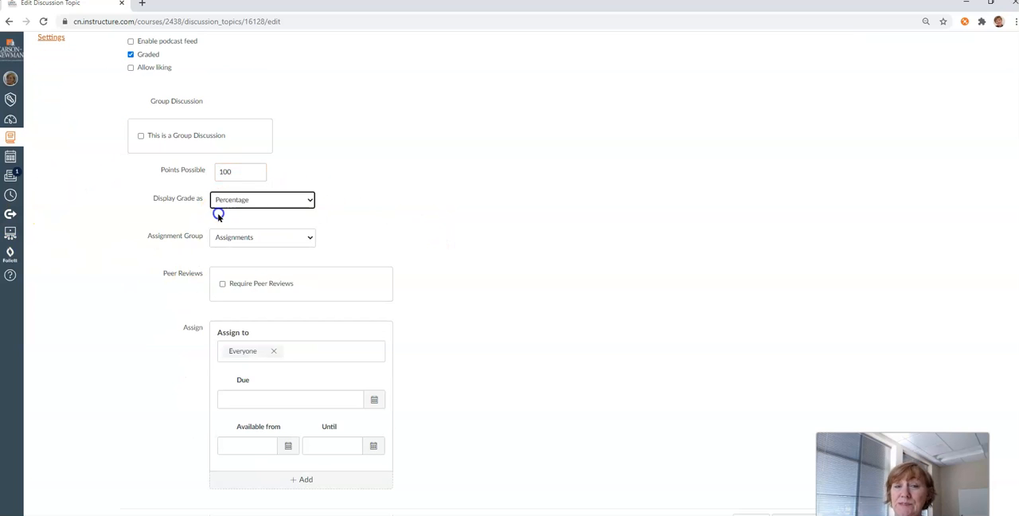
{"action": "left_click", "coordinate": [285, 197]}
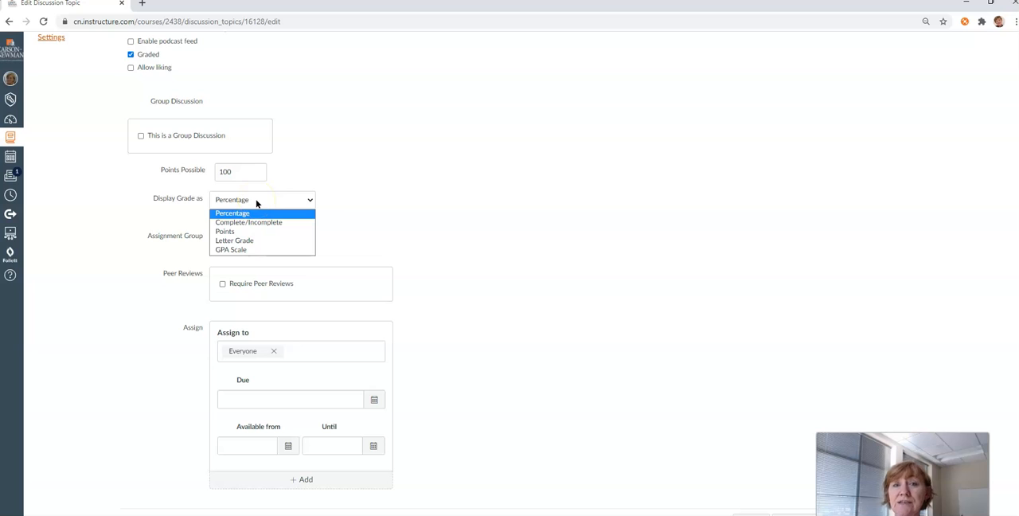
{"action": "left_click", "coordinate": [256, 200]}
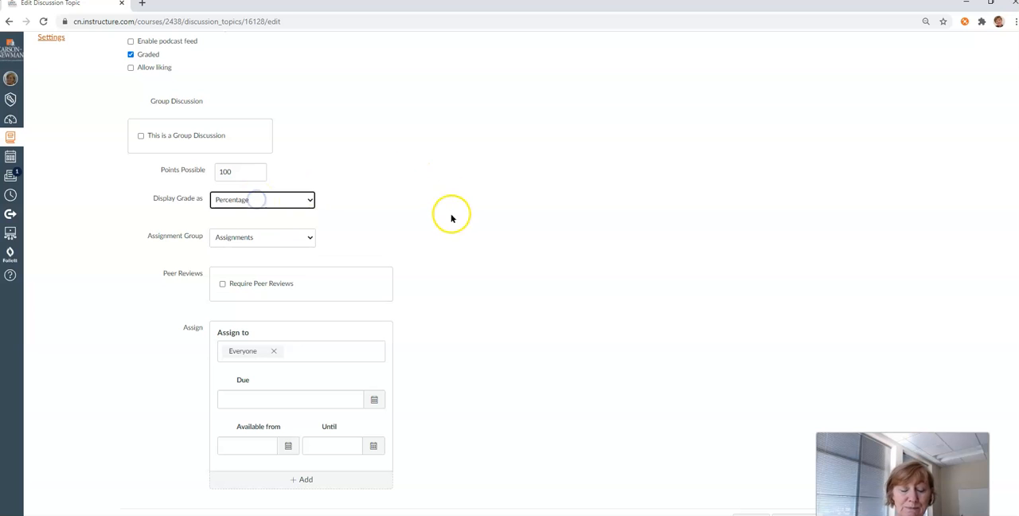
Assign the graded discussion to the Discussions assignment group
{"action": "left_click", "coordinate": [278, 238]}
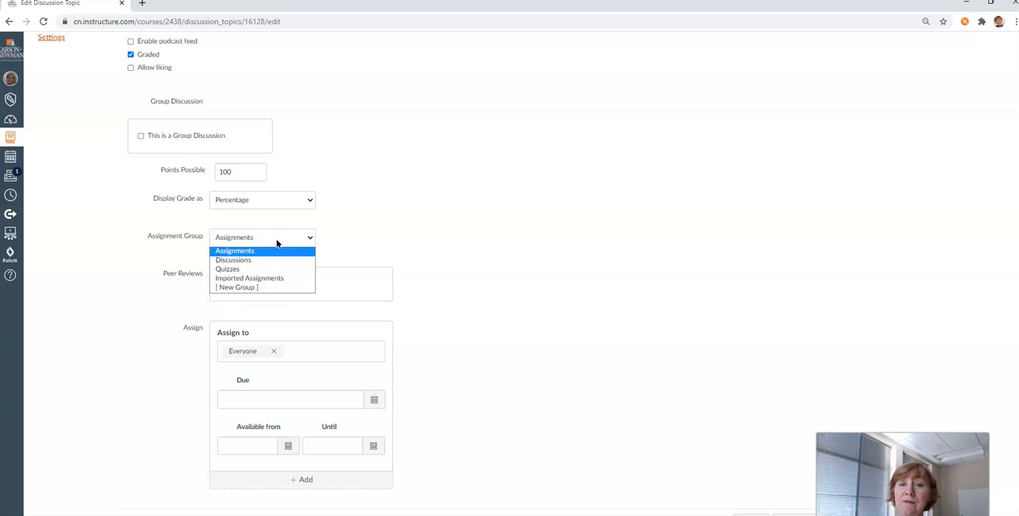
{"action": "left_click", "coordinate": [268, 261]}
{"action": "left_click", "coordinate": [302, 263]}
{"action": "left_click", "coordinate": [605, 353]}
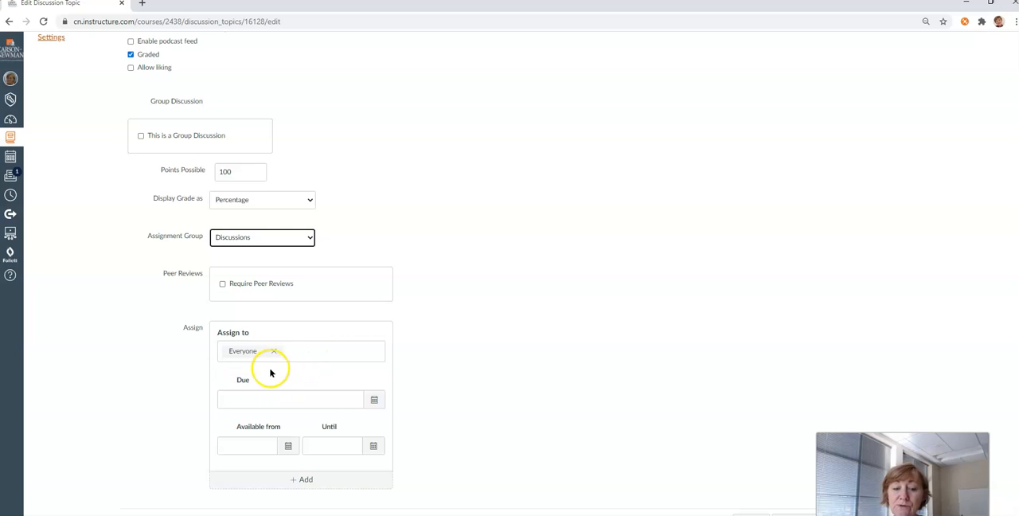
Set the discussion's due date to Oct 29 11:59pm for everyone, and save and publish it
{"action": "left_click", "coordinate": [374, 399]}
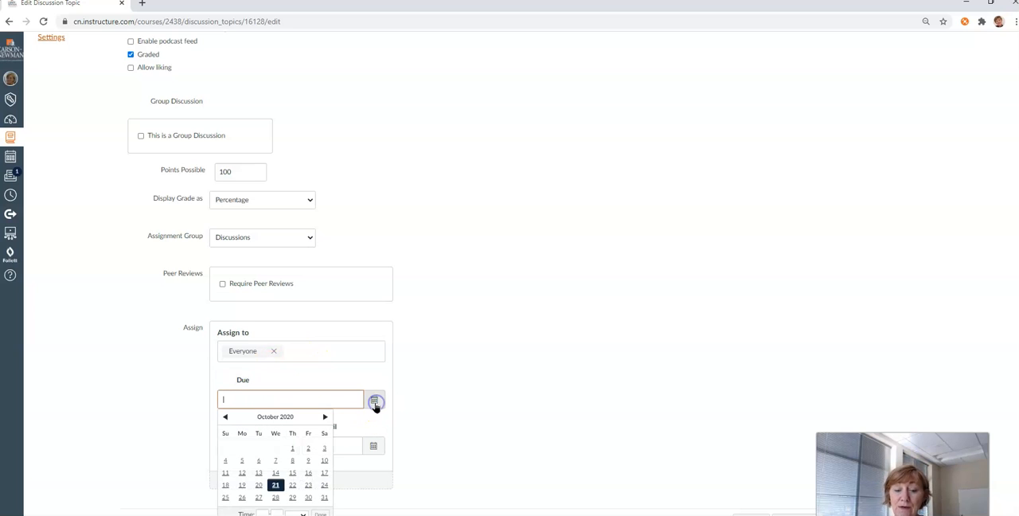
{"action": "left_click", "coordinate": [293, 497]}
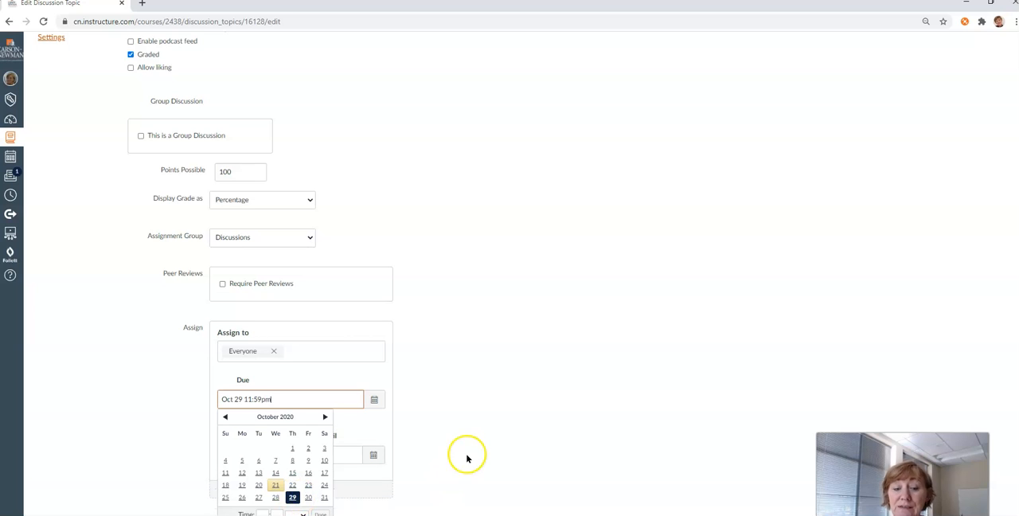
{"action": "scroll", "coordinate": [468, 457], "scroll_direction": "down", "scroll_amount": 1}
{"action": "left_click", "coordinate": [321, 508]}
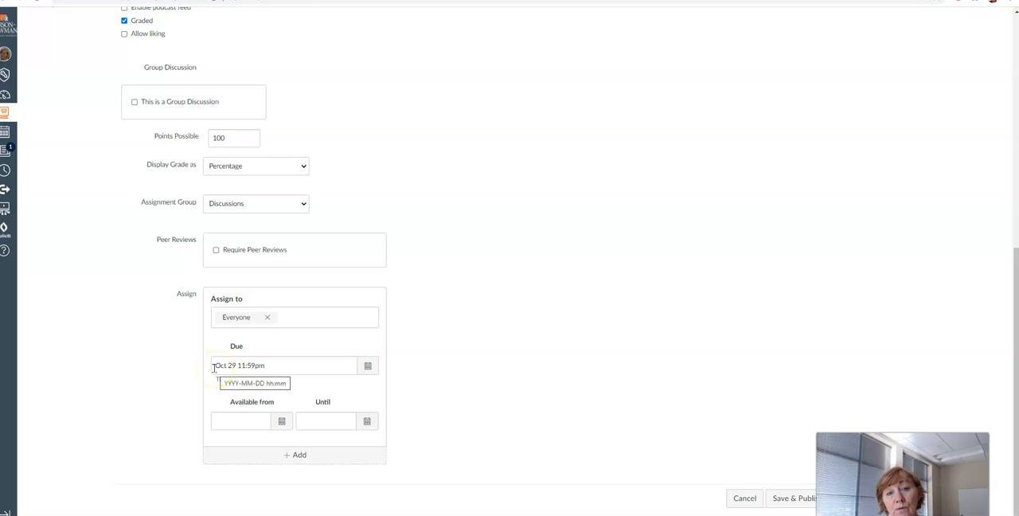
{"action": "left_click", "coordinate": [218, 366]}
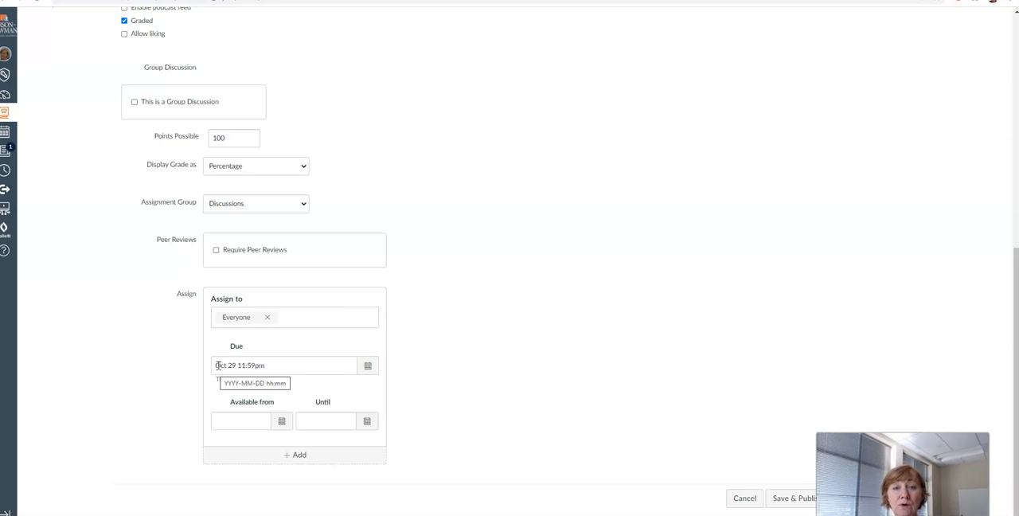
{"action": "left_click", "coordinate": [608, 362]}
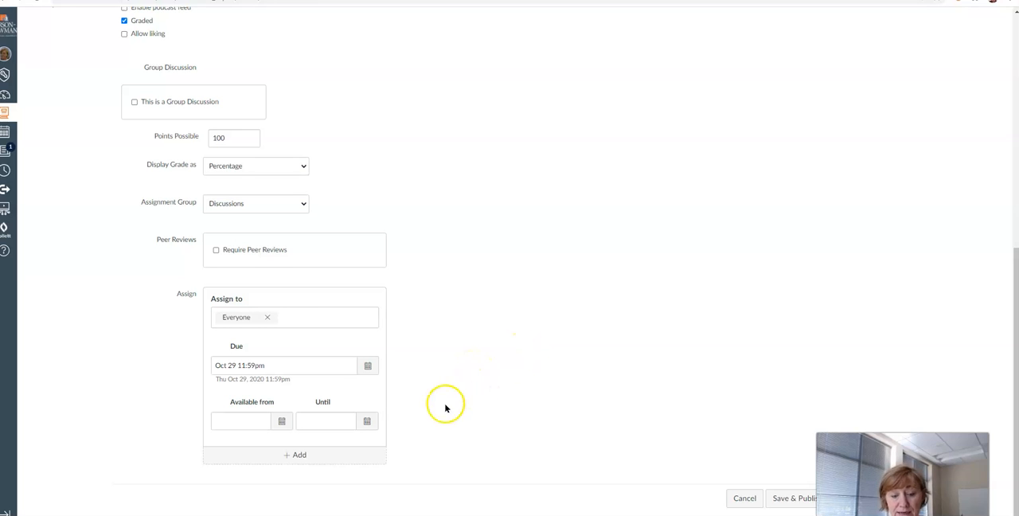
{"action": "left_click", "coordinate": [787, 497]}
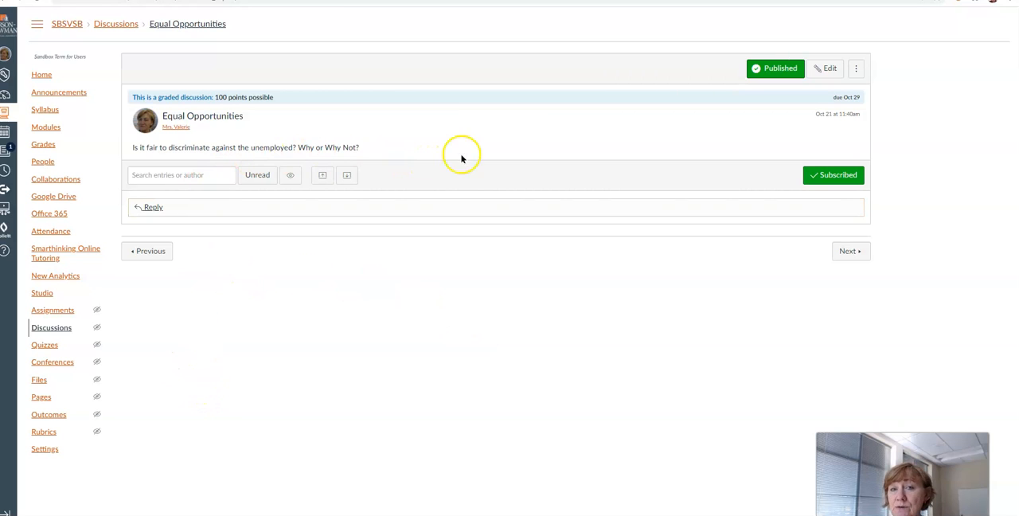
Find the existing 100 Point Discussion Rubric, attach it to the Equal Opportunities discussion and review its criteria
{"action": "left_click", "coordinate": [857, 70]}
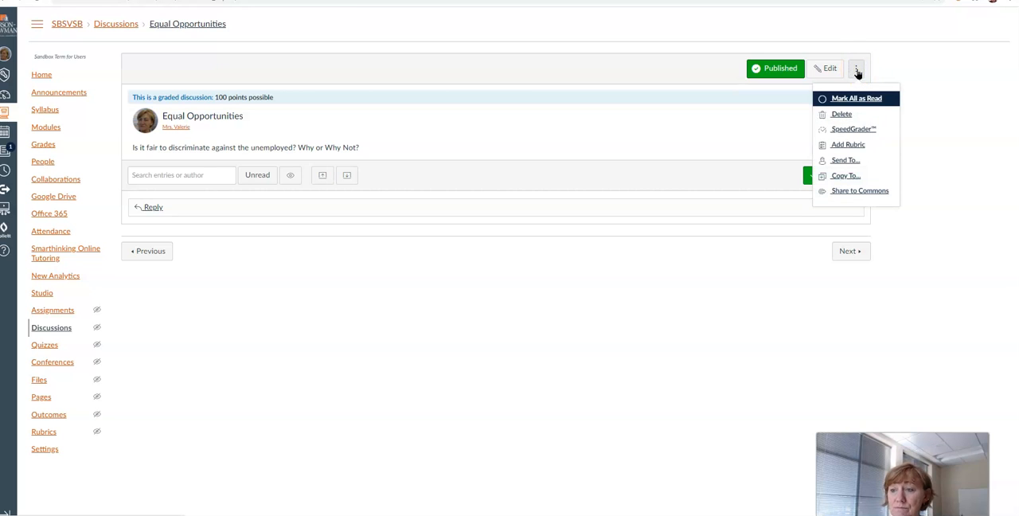
{"action": "left_click", "coordinate": [849, 144]}
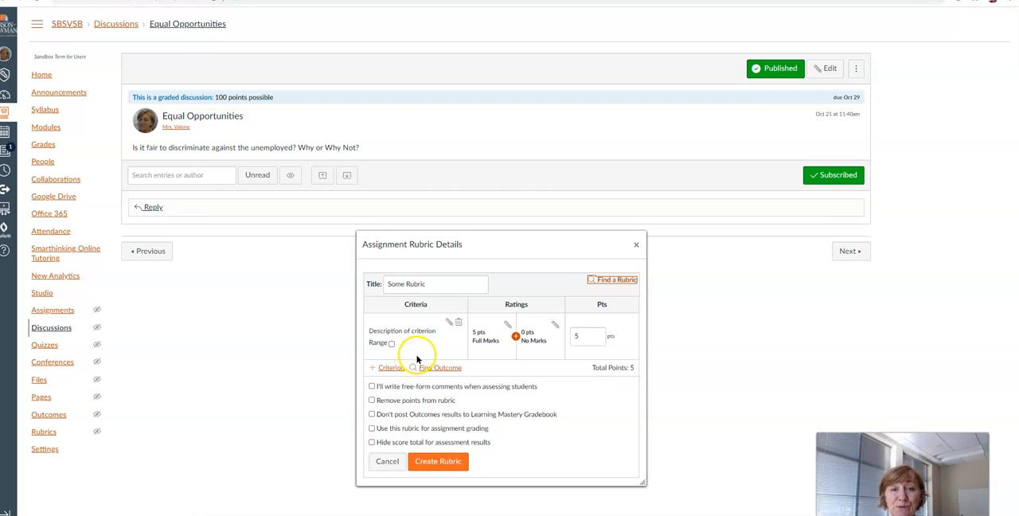
{"action": "left_click", "coordinate": [602, 279]}
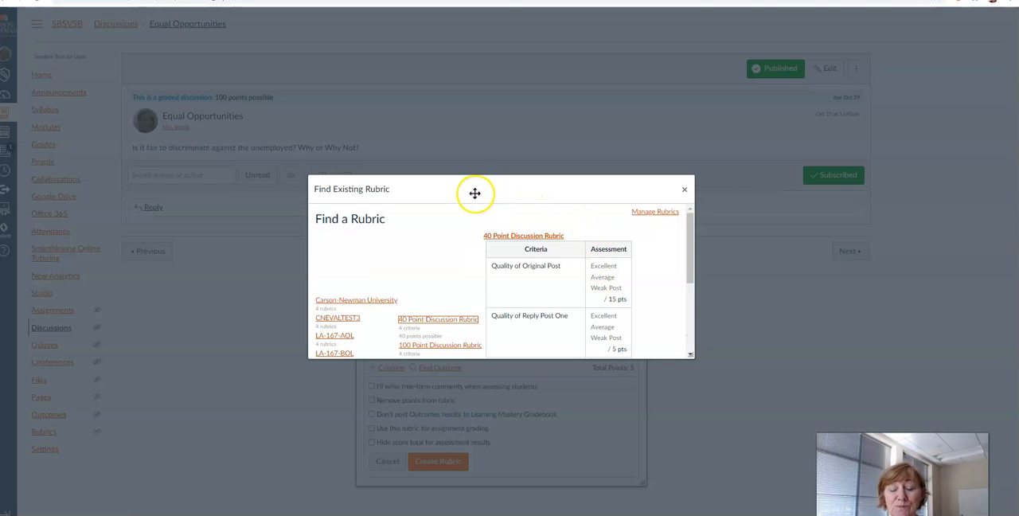
{"action": "scroll", "coordinate": [461, 255], "scroll_direction": "down", "scroll_amount": 1}
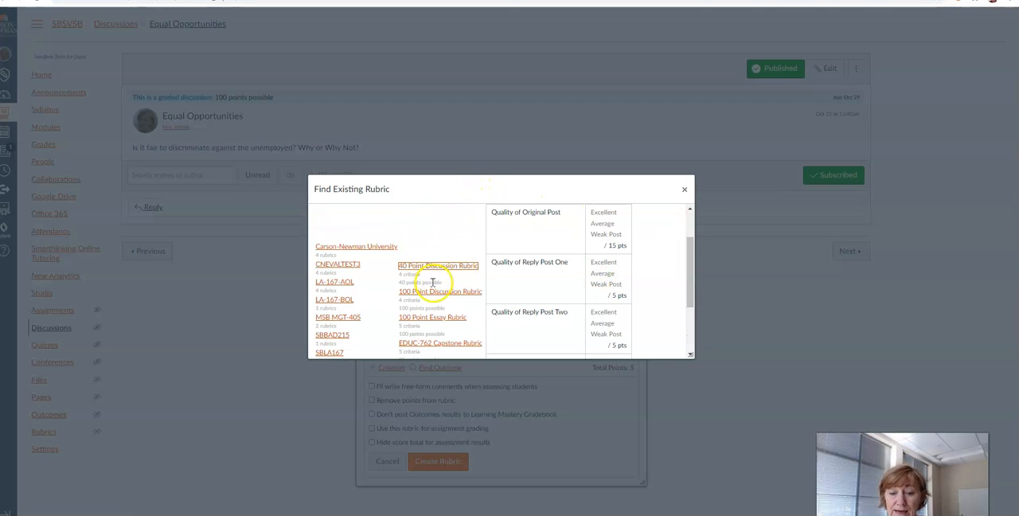
{"action": "left_click", "coordinate": [429, 293]}
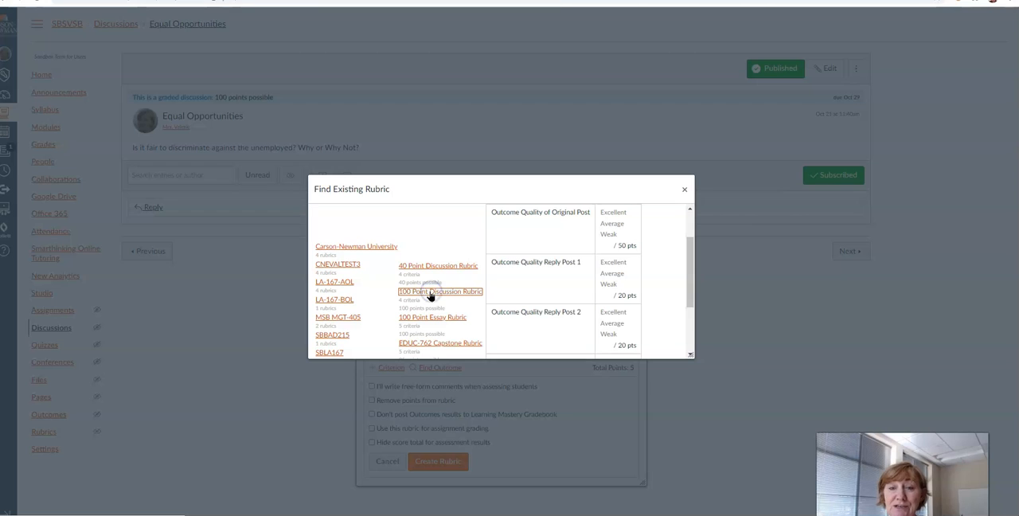
{"action": "left_click_drag", "start_coordinate": [692, 268], "coordinate": [689, 314]}
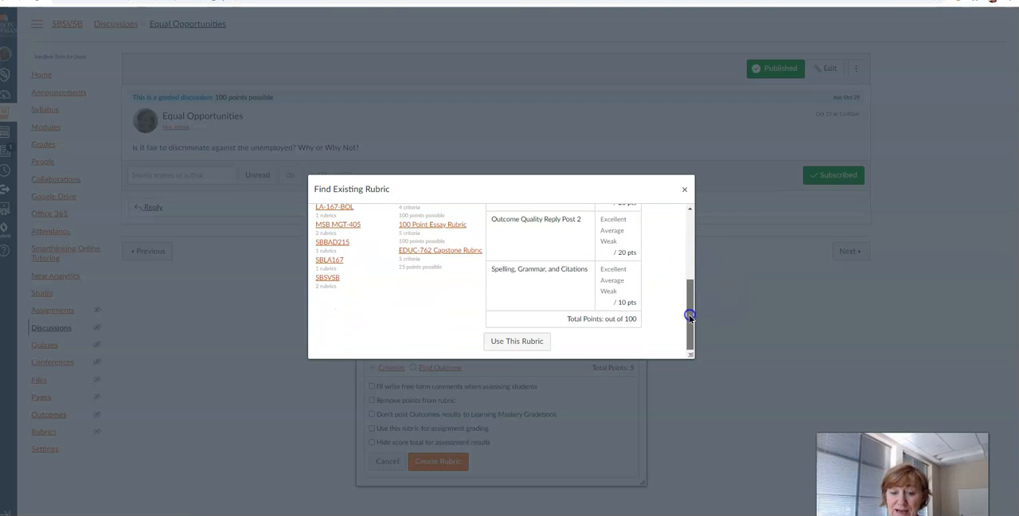
{"action": "left_click", "coordinate": [518, 341]}
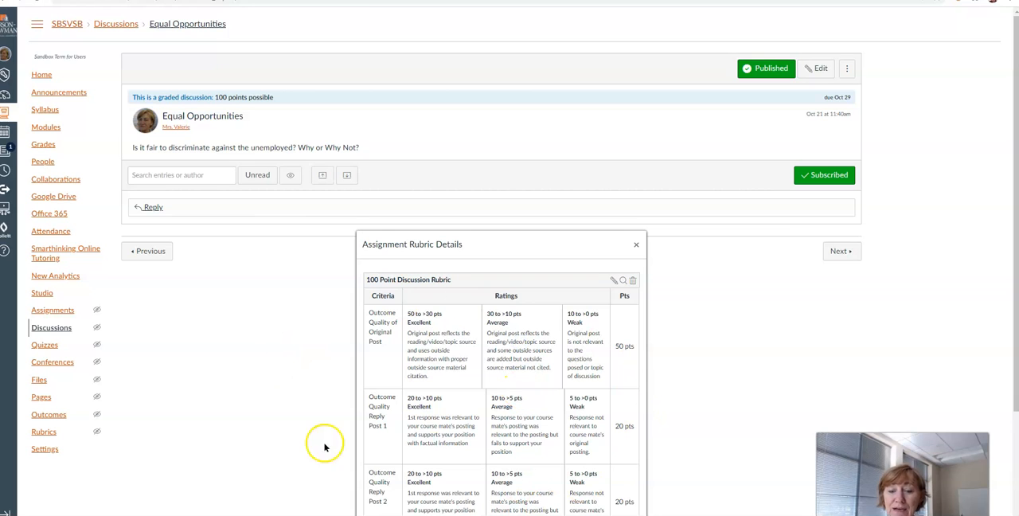
{"action": "scroll", "coordinate": [275, 382], "scroll_direction": "down", "scroll_amount": 3}
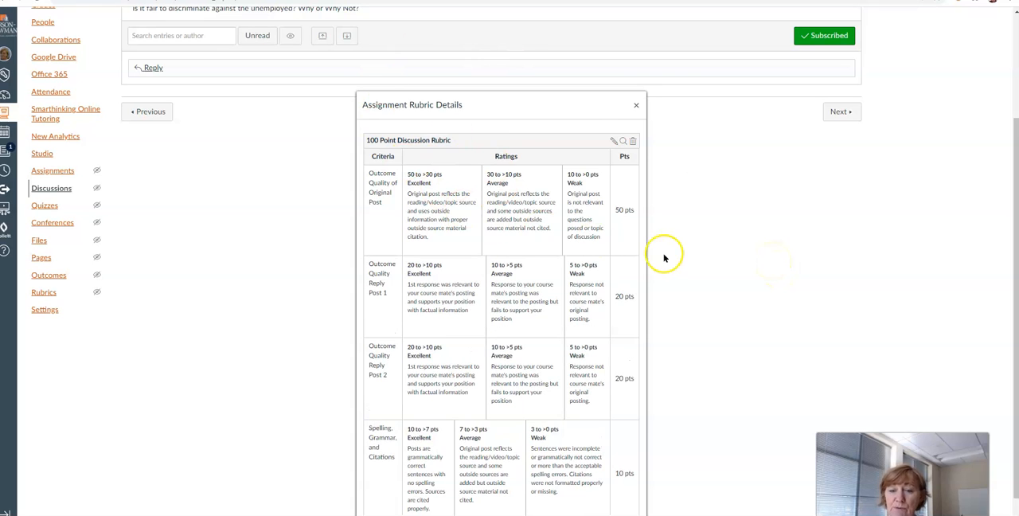
{"action": "scroll", "coordinate": [747, 273], "scroll_direction": "up", "scroll_amount": 2}
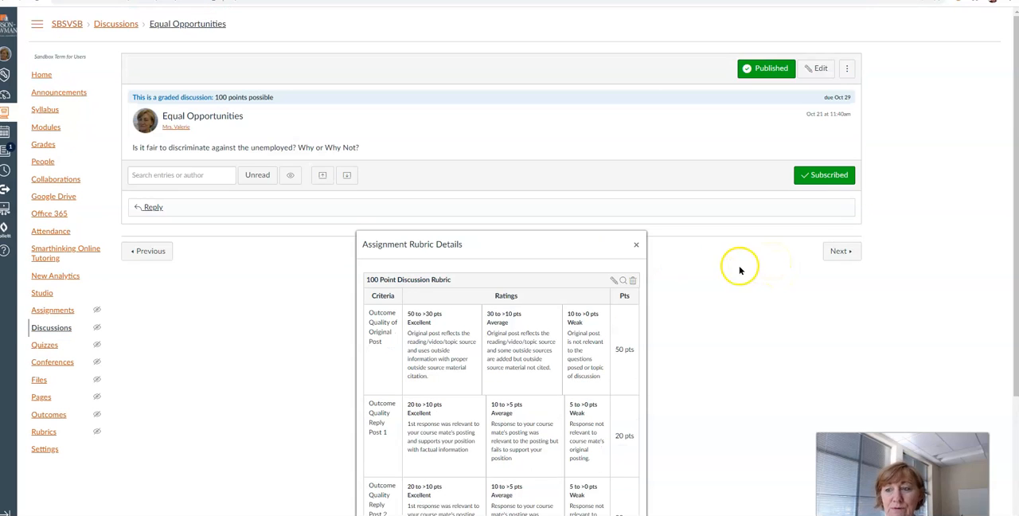